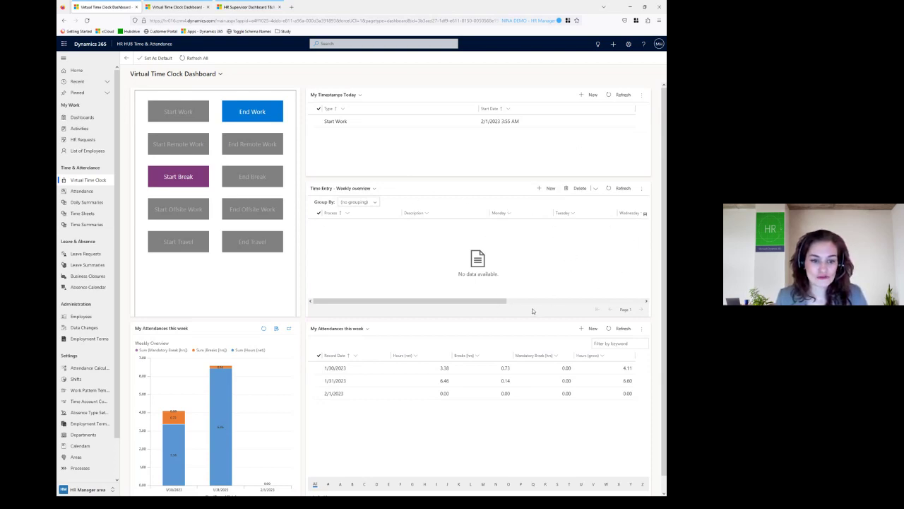
# End the current work session on the virtual time clock and review the weekly attendance chart
pyautogui.scroll(-1, 491, 305)
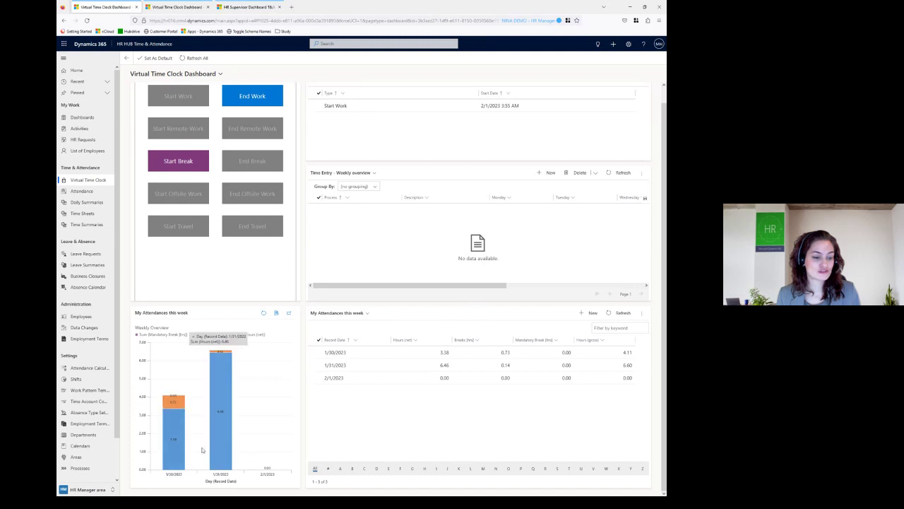
pyautogui.moveTo(173, 444)
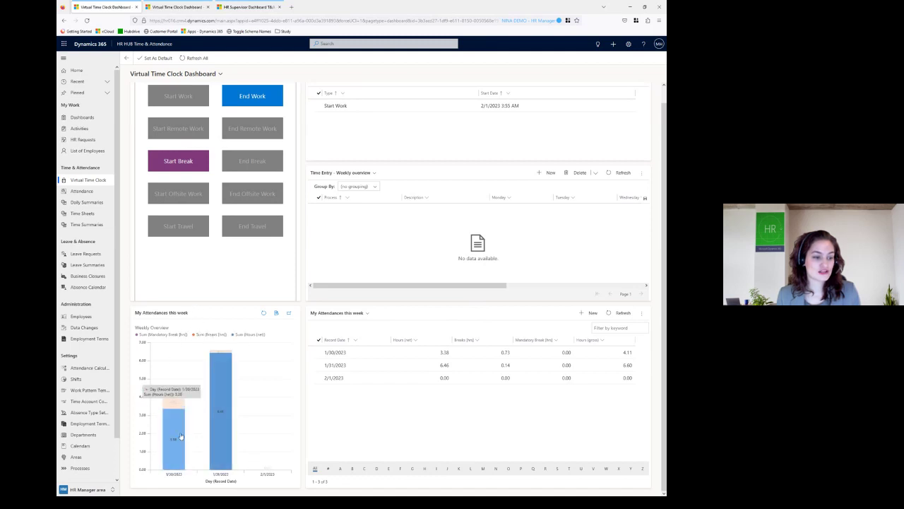
pyautogui.moveTo(178, 404)
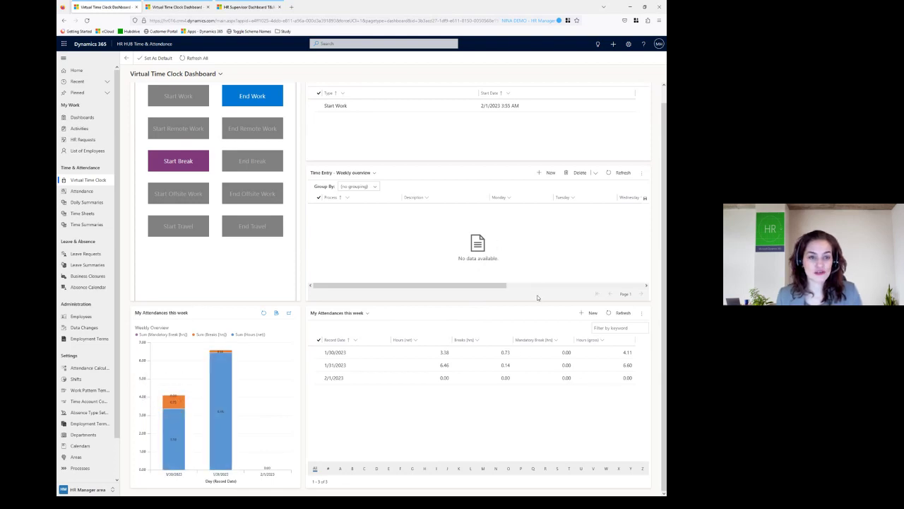
pyautogui.scroll(1, 537, 295)
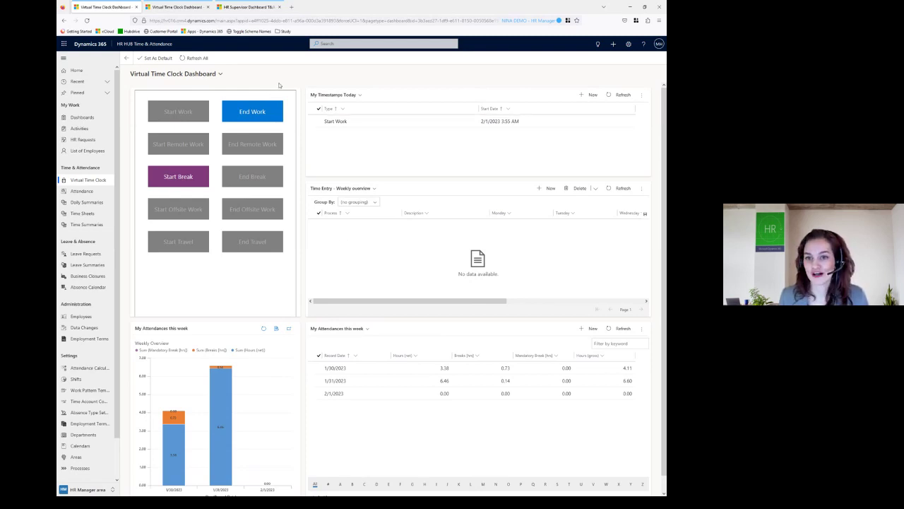
pyautogui.click(259, 116)
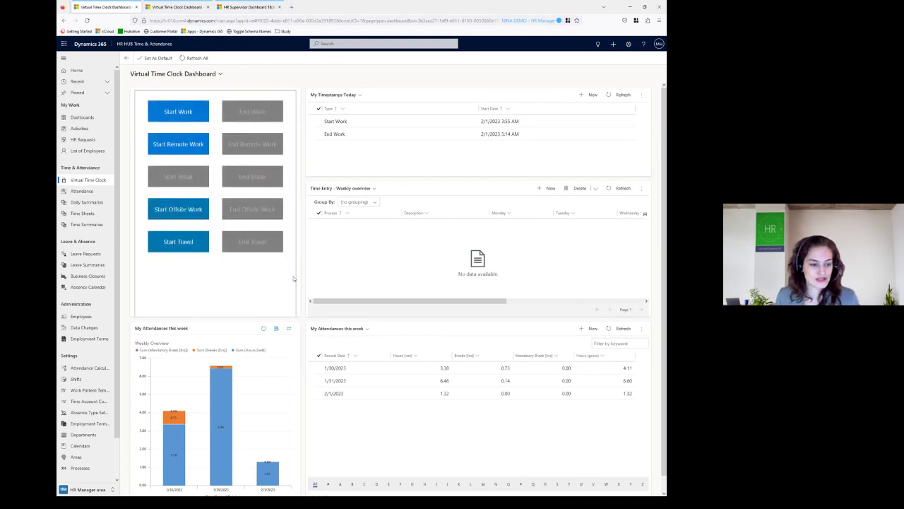
pyautogui.scroll(-1, 294, 279)
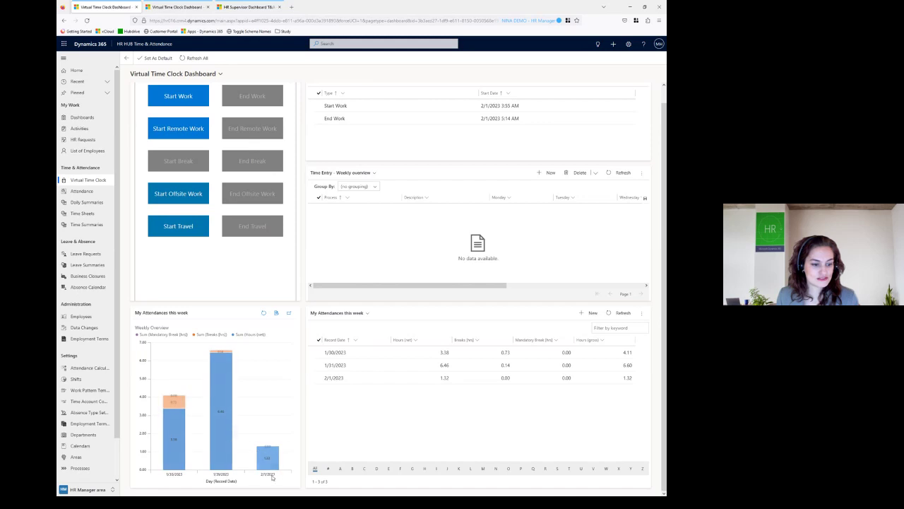
pyautogui.moveTo(269, 451)
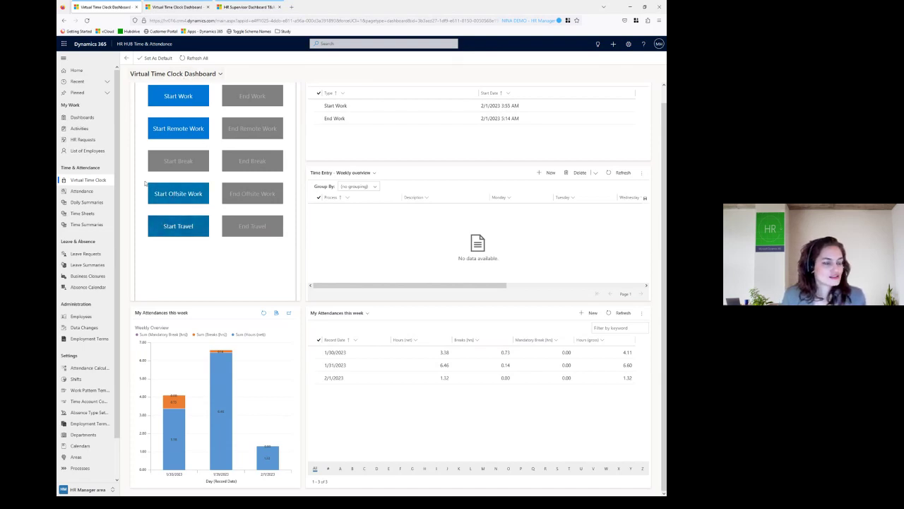
# Refresh the attendance list on the HR Supervisor Dashboard and examine the Sick Leaves chart of absence days by employee and year
pyautogui.click(184, 8)
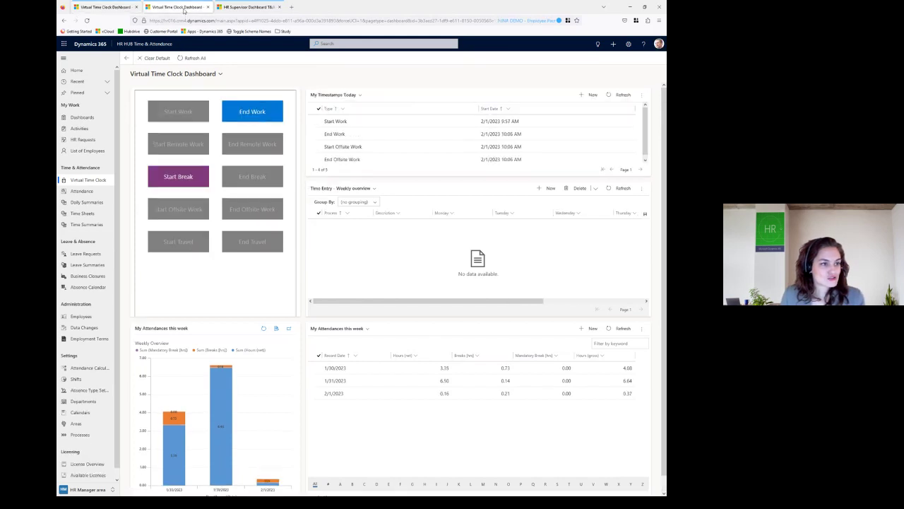
pyautogui.click(113, 9)
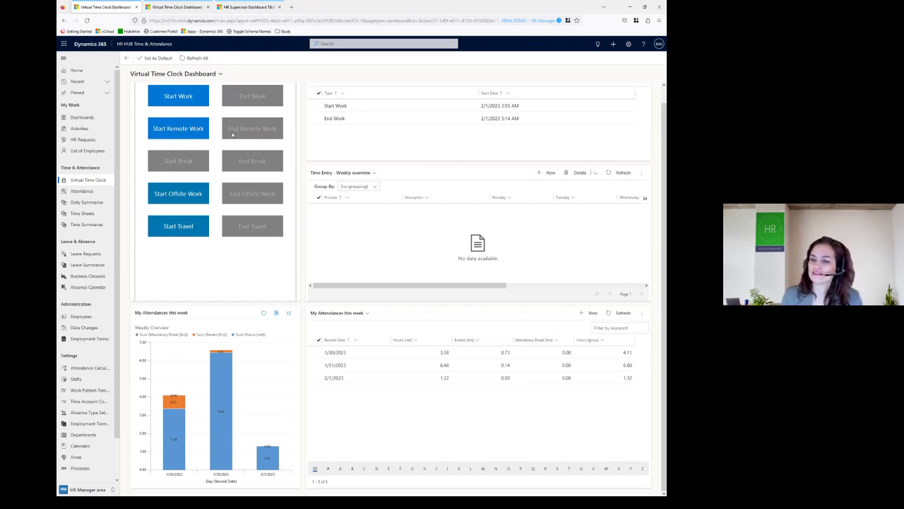
pyautogui.click(239, 11)
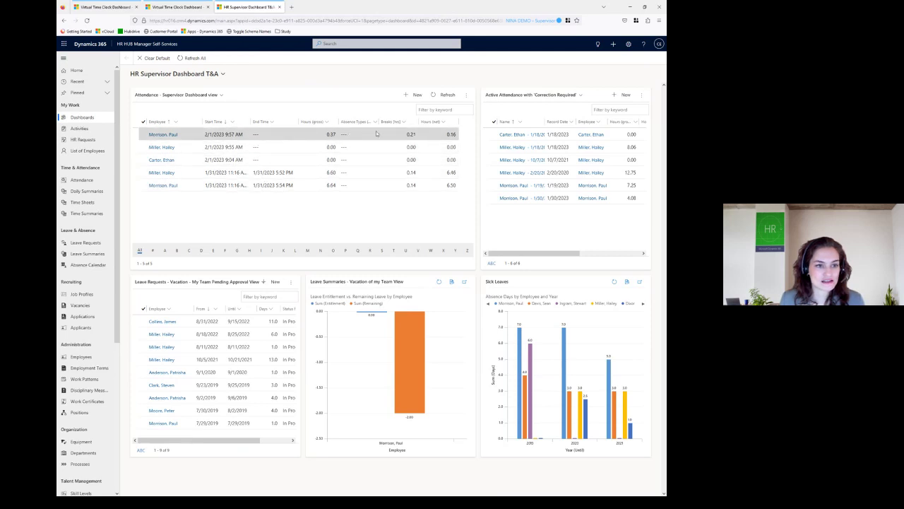
pyautogui.click(443, 96)
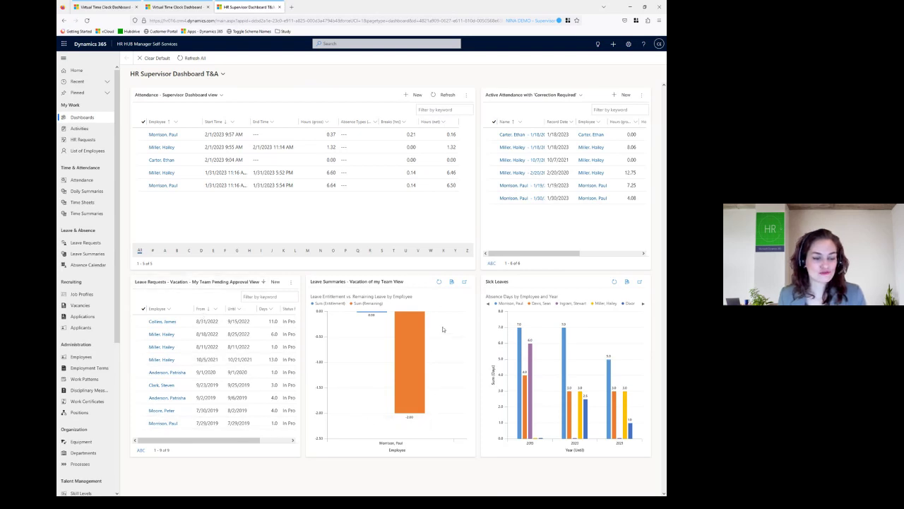
pyautogui.moveTo(615, 362)
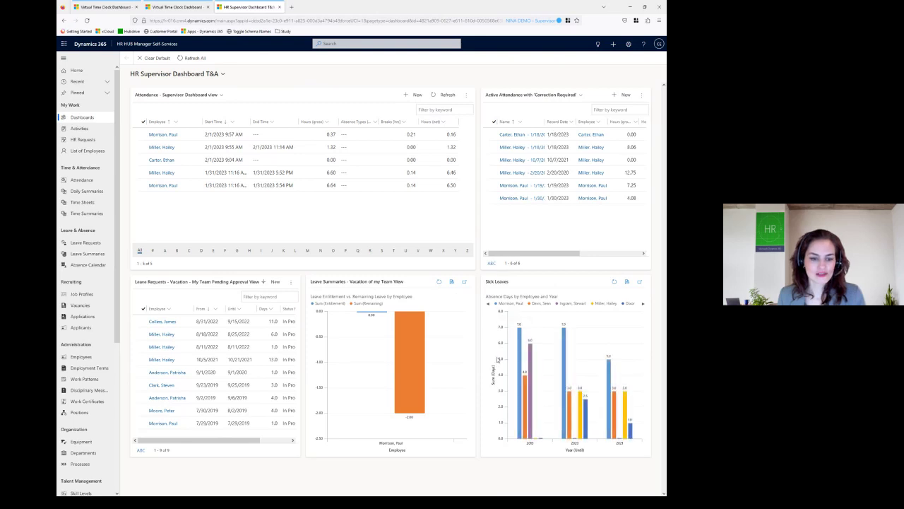
pyautogui.moveTo(519, 356)
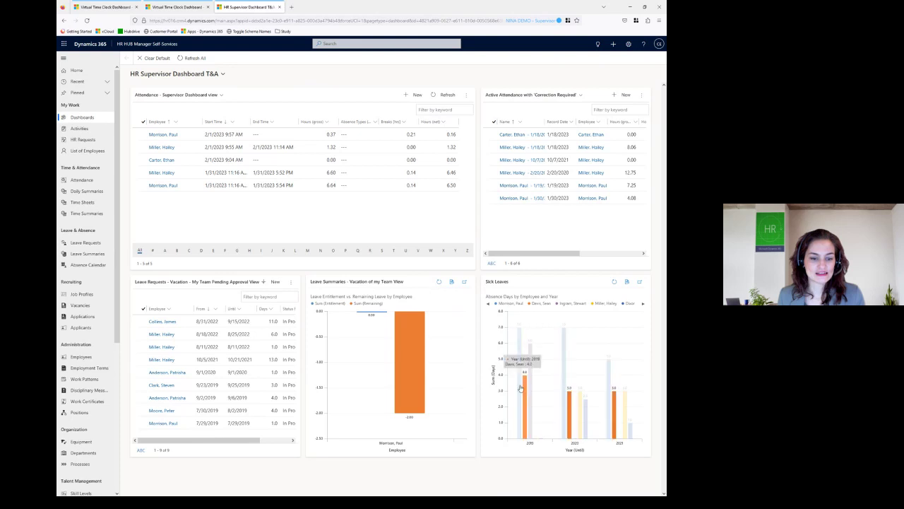
pyautogui.moveTo(522, 392)
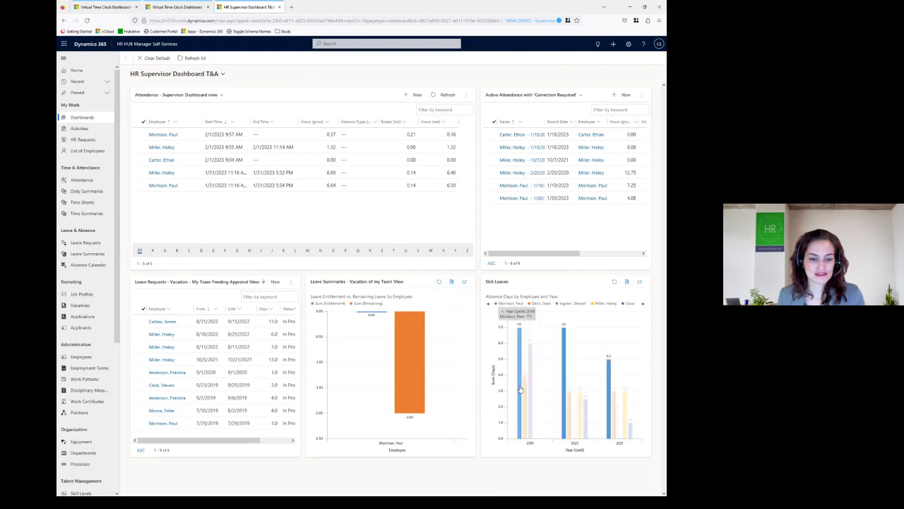
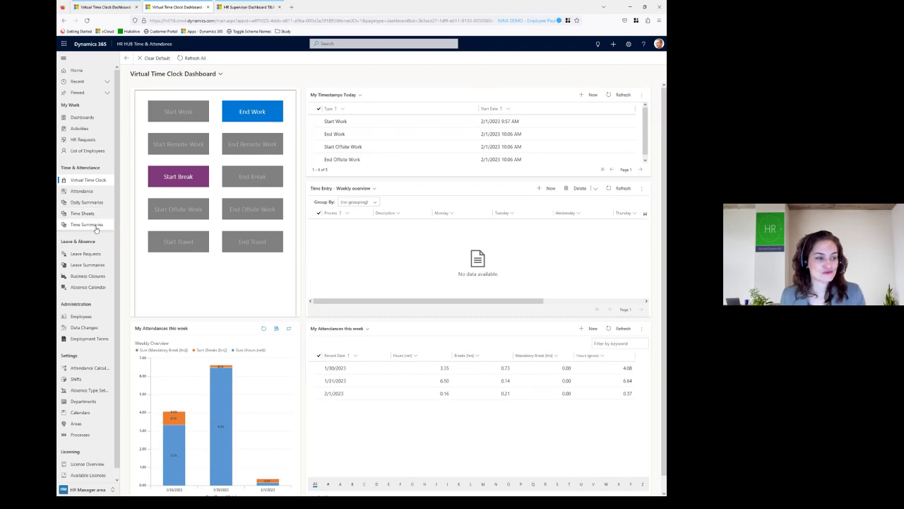
# Open the employee's May 2021 time summary from the Active Time Summaries to view its hours
pyautogui.click(86, 224)
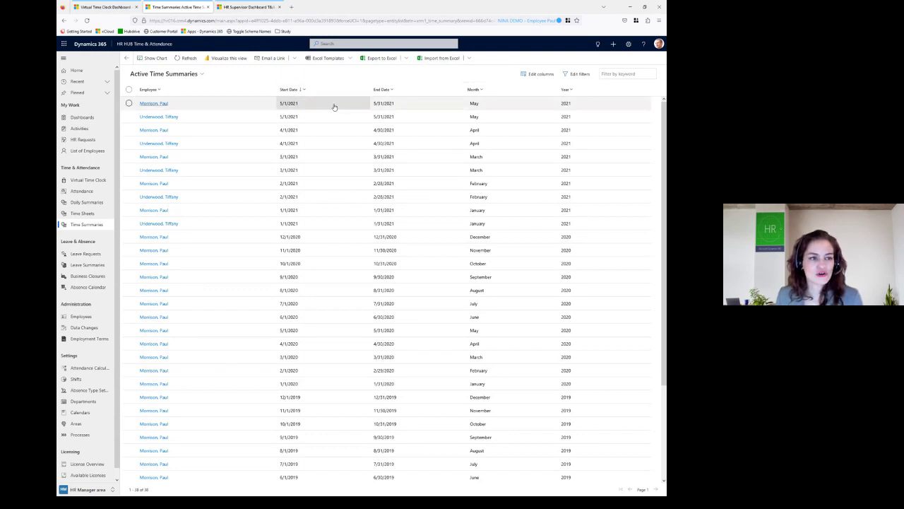
pyautogui.click(246, 104)
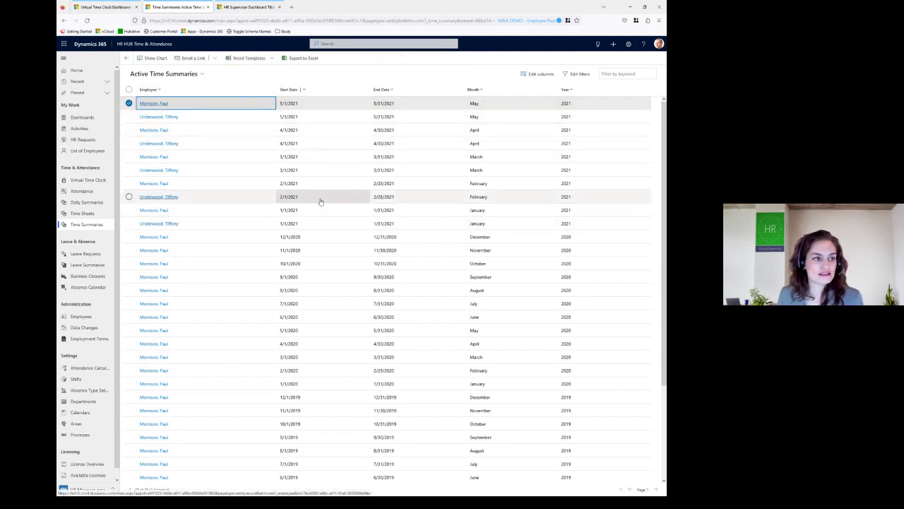
pyautogui.doubleClick(341, 105)
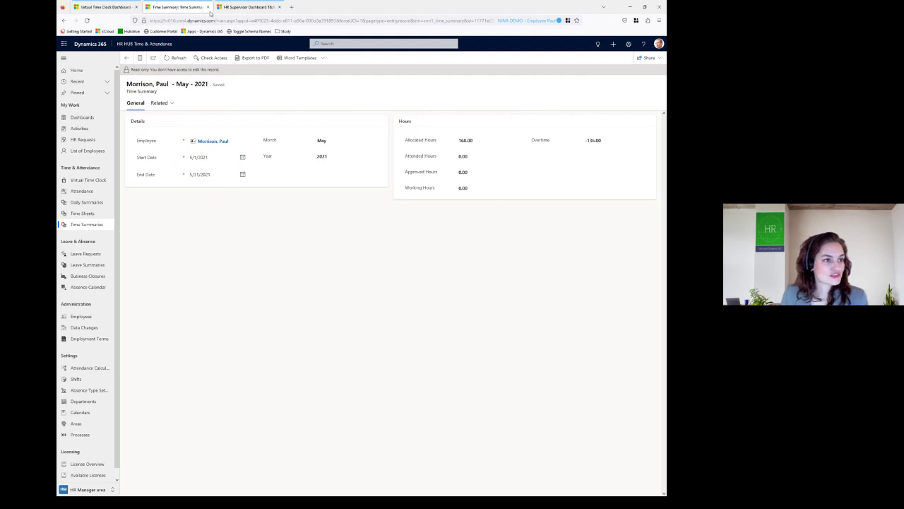
# Close the time summary and HR Supervisor Dashboard pages, returning to the HR manager's Virtual Time Clock Dashboard
pyautogui.click(208, 8)
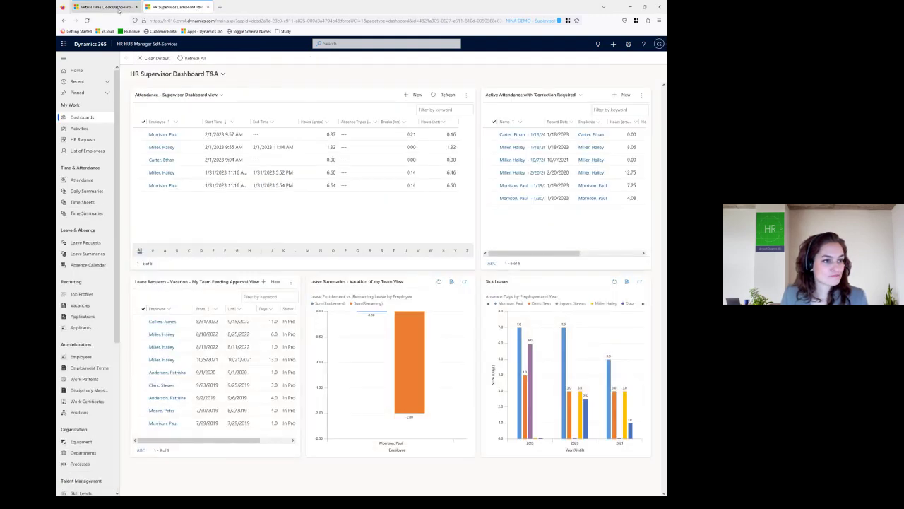
pyautogui.click(207, 7)
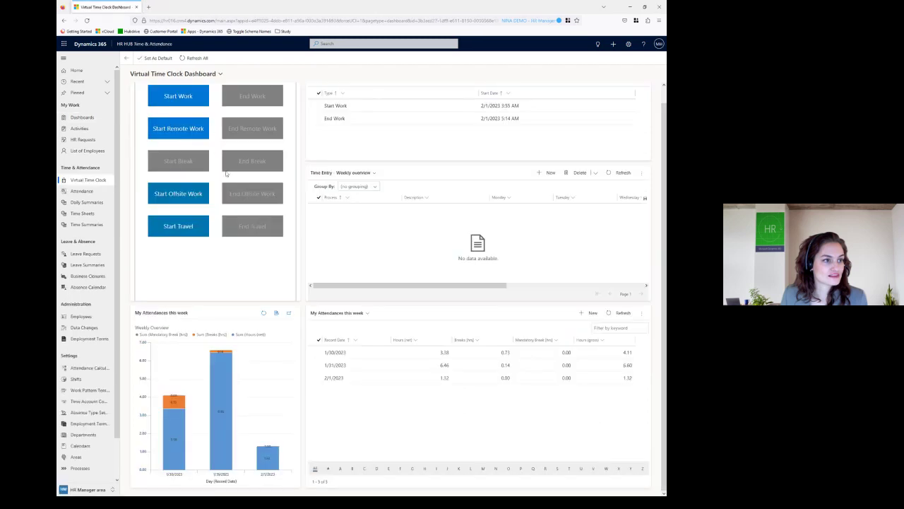
pyautogui.scroll(1, 311, 270)
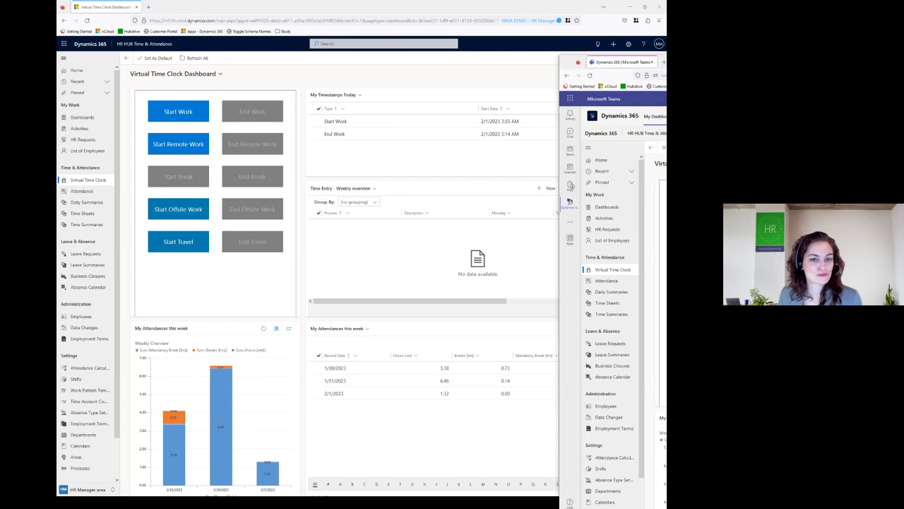
# Bring the Microsoft Teams browser window with the embedded Dynamics 365 dashboard in front of the time clock page
pyautogui.moveTo(903, 62); pyautogui.dragTo(494, 22)
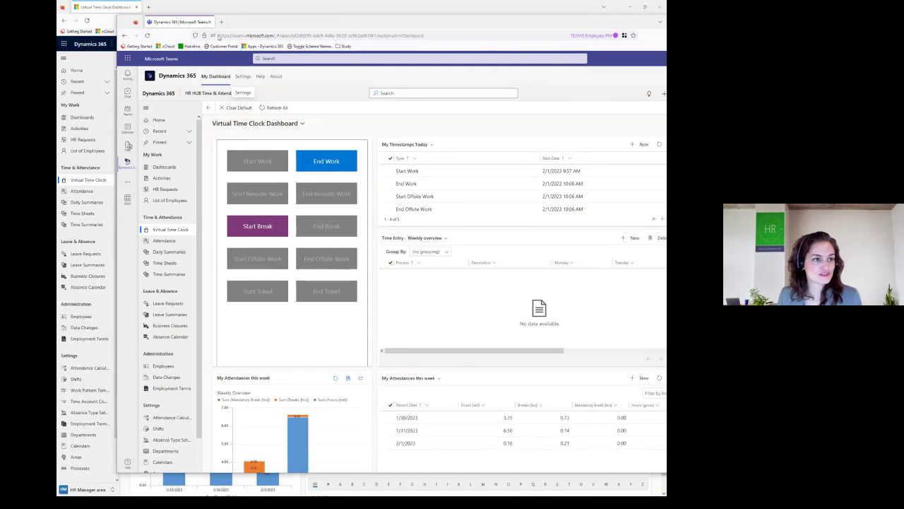
pyautogui.click(220, 35)
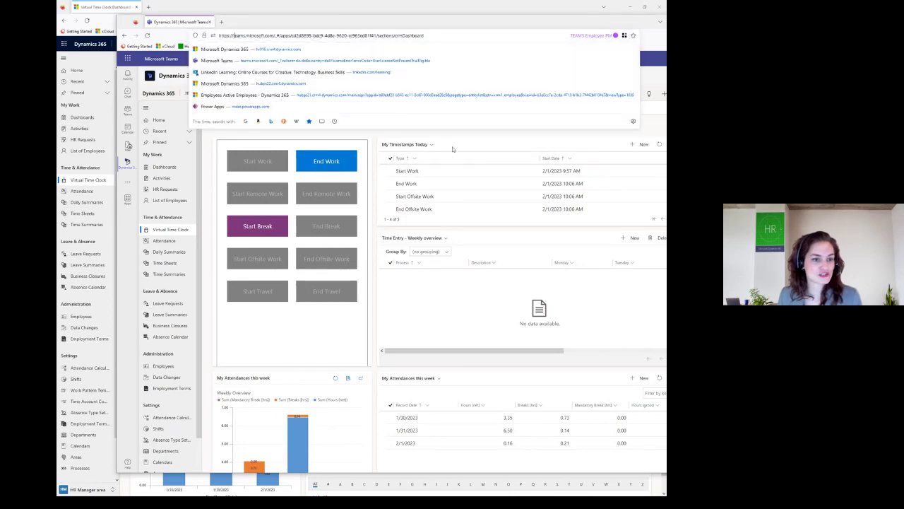
pyautogui.click(451, 143)
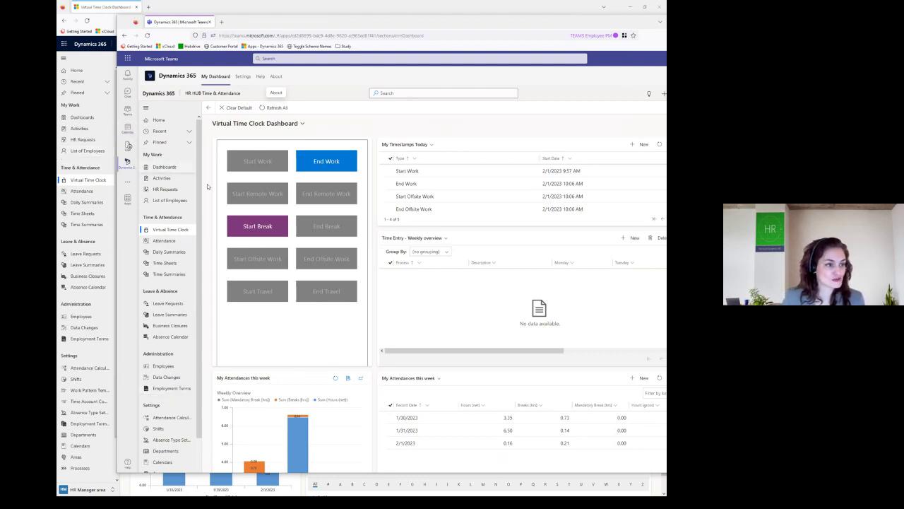
# View the Teams chats, return to the Dynamics 365 app in Teams and maximize the window
pyautogui.click(128, 95)
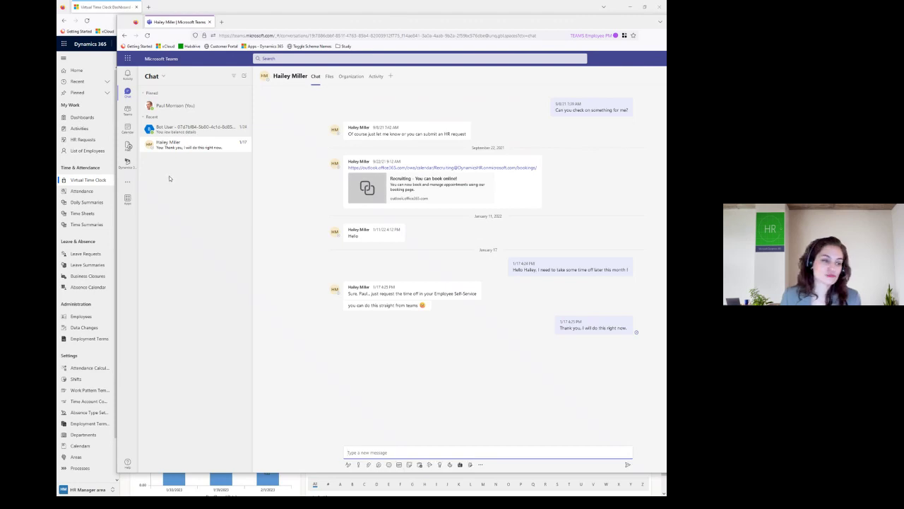
pyautogui.click(128, 165)
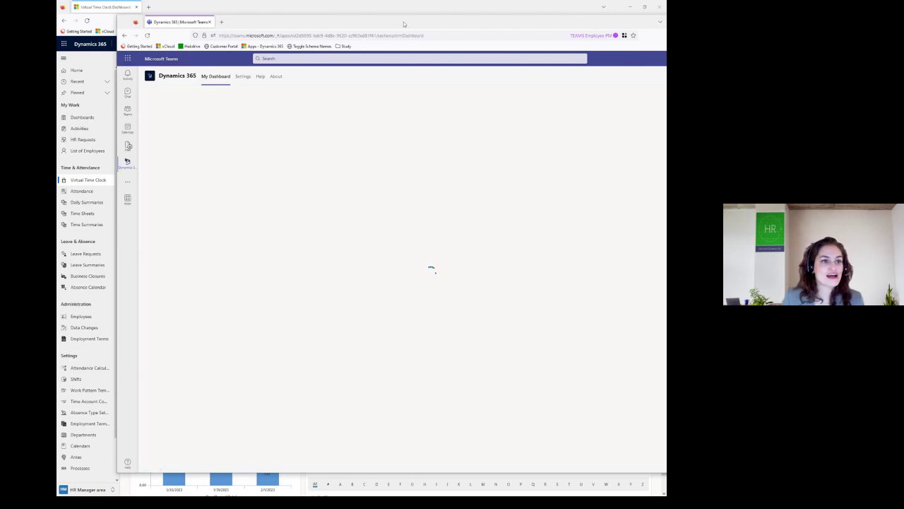
pyautogui.moveTo(404, 24); pyautogui.dragTo(357, 24)
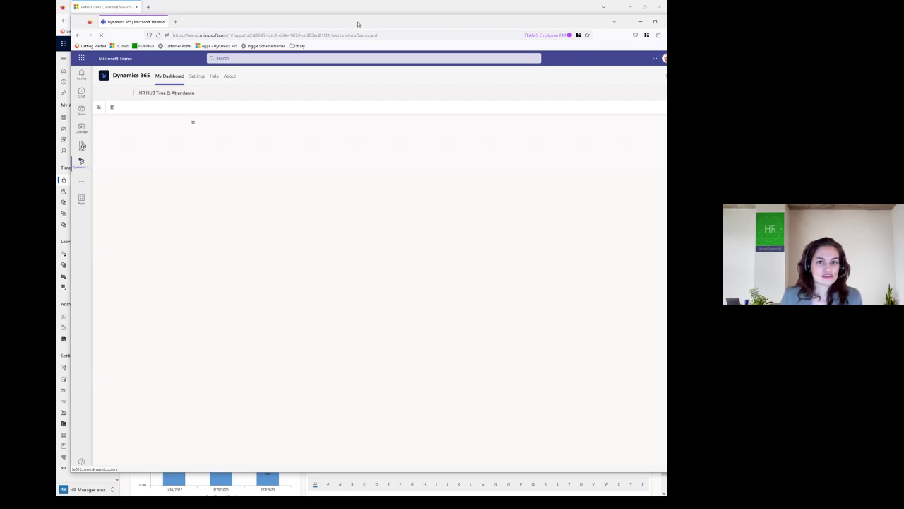
pyautogui.doubleClick(358, 24)
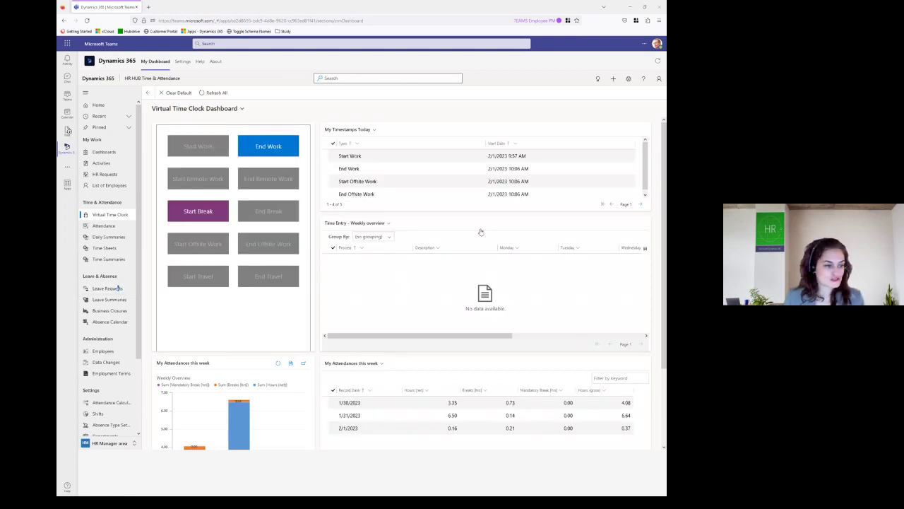
# Create a new leave request in the Dynamics 365 app with the absence type Vacation
pyautogui.click(107, 289)
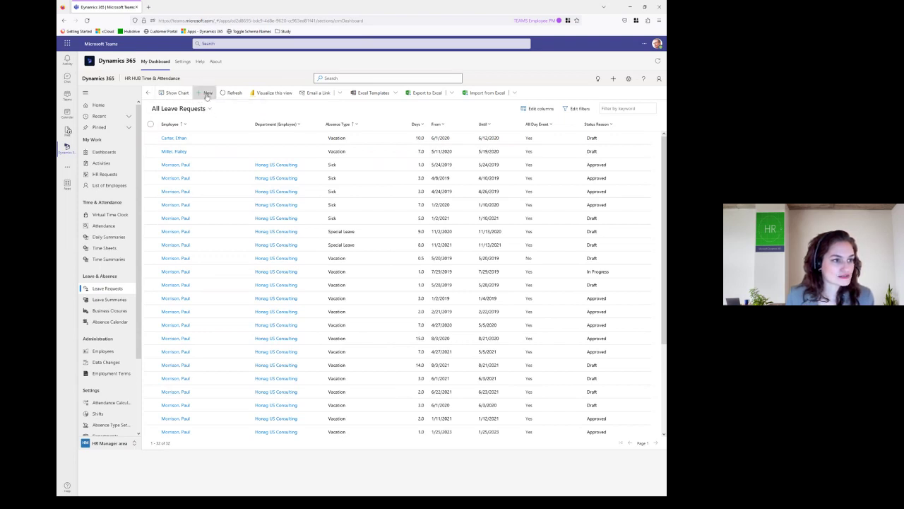
pyautogui.click(204, 94)
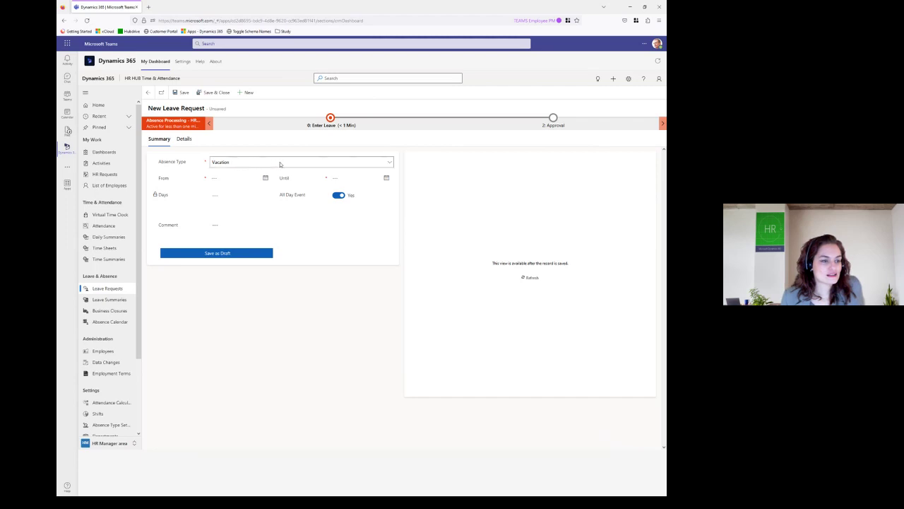
pyautogui.click(387, 163)
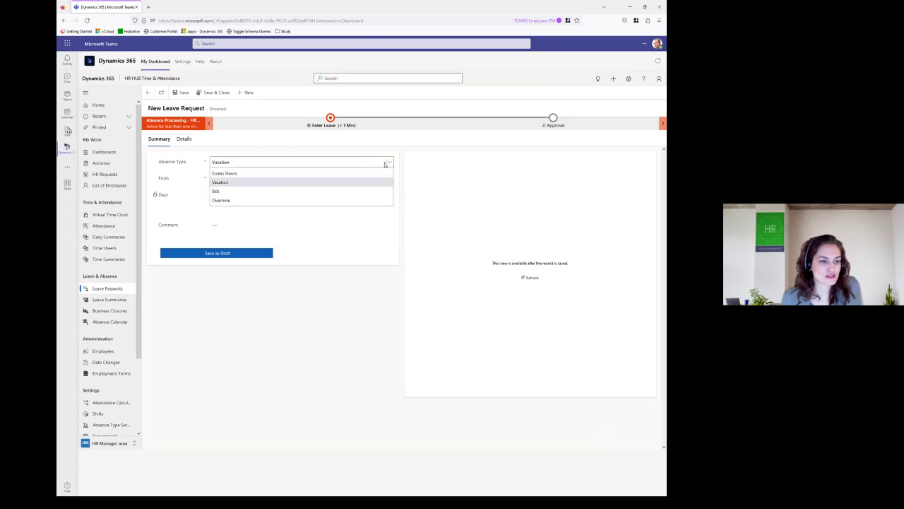
pyautogui.click(285, 182)
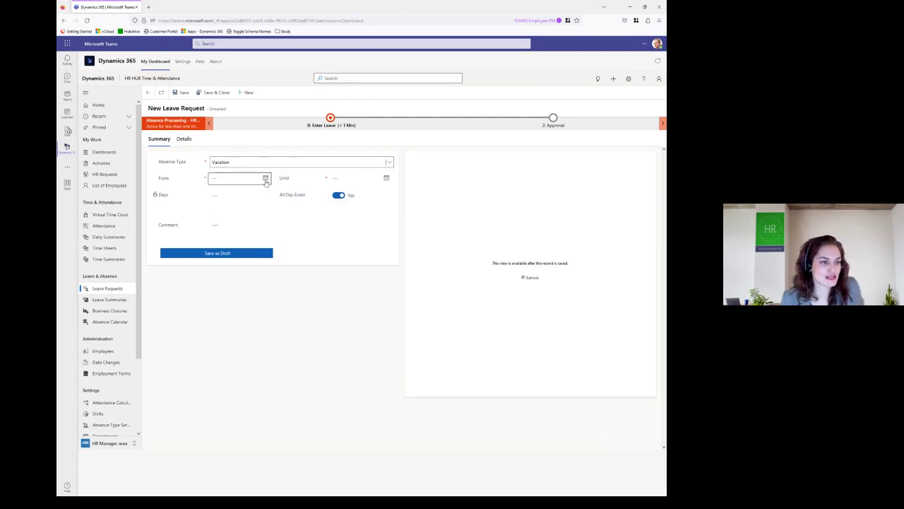
# Set both the From and Until dates of the leave request to 3/1/2023
pyautogui.click(266, 179)
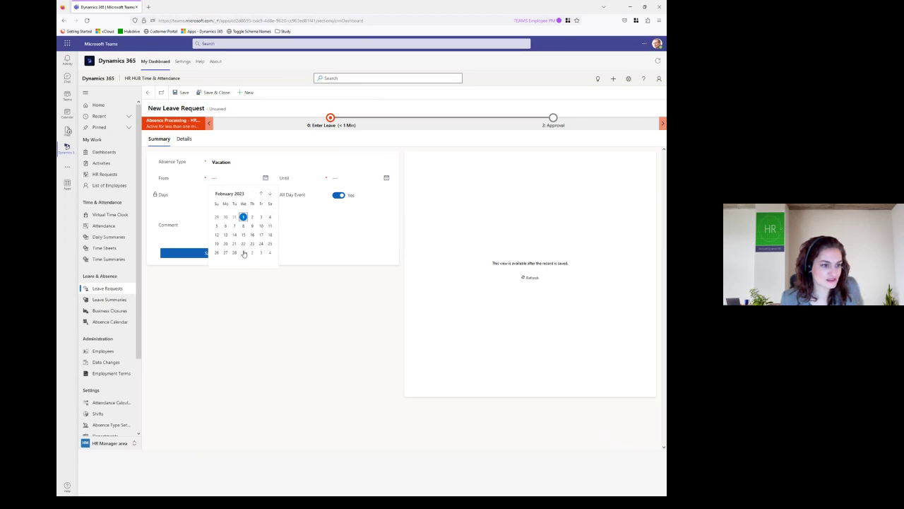
pyautogui.click(243, 252)
pyautogui.click(386, 179)
pyautogui.click(386, 178)
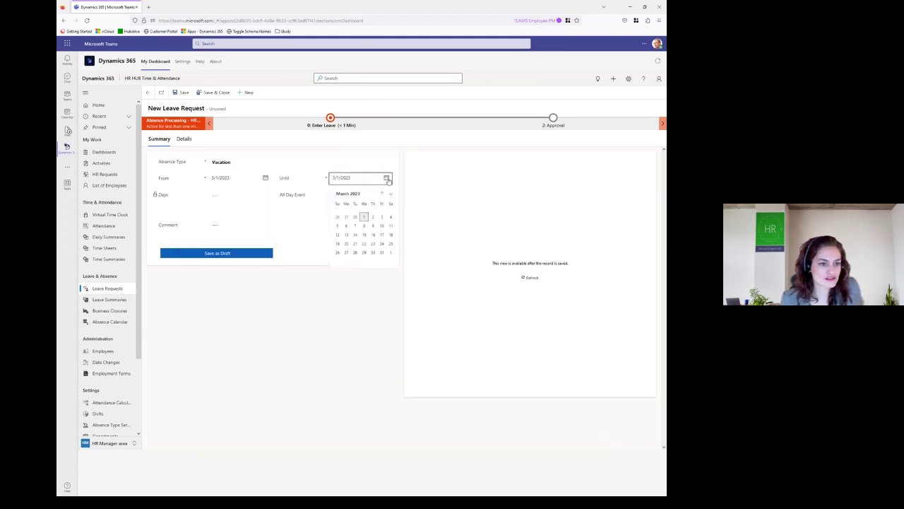
pyautogui.click(365, 216)
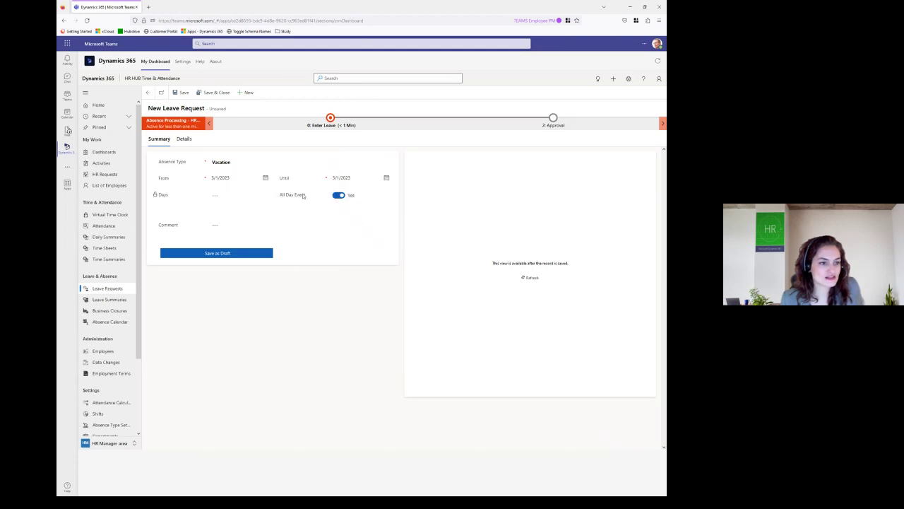
# Keep All Day Event set to Yes, leave the comment empty and save the vacation leave request as a draft
pyautogui.click(338, 197)
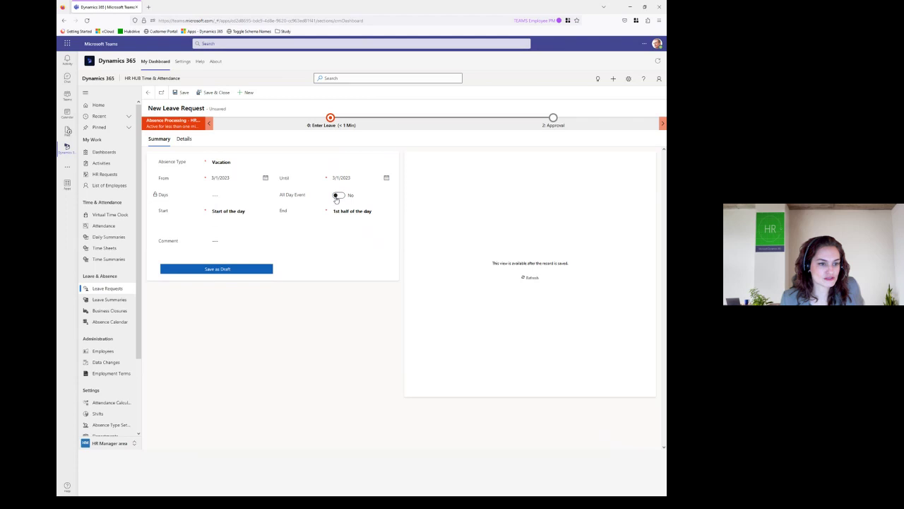
pyautogui.click(343, 196)
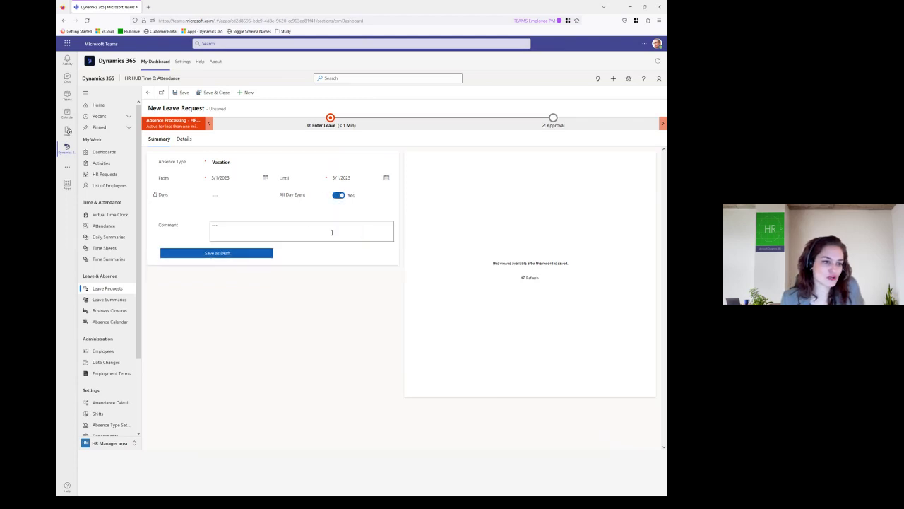
pyautogui.click(237, 228)
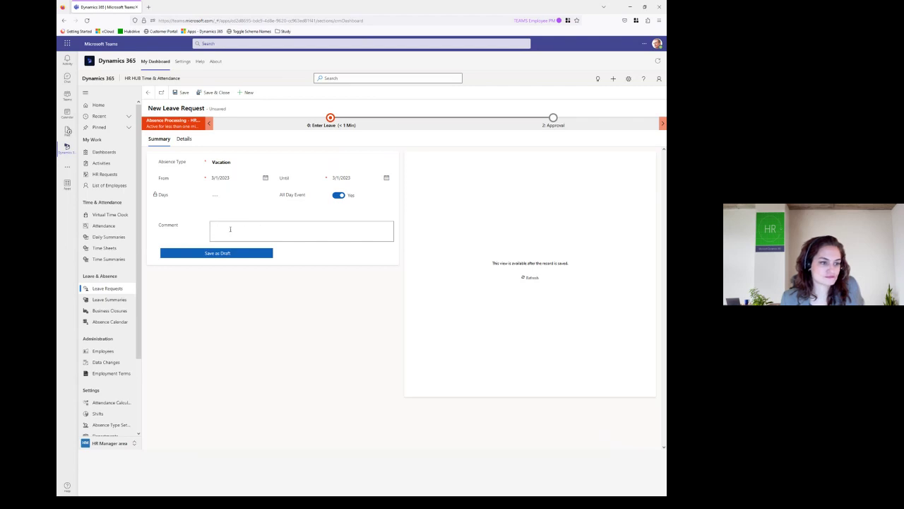
pyautogui.click(234, 255)
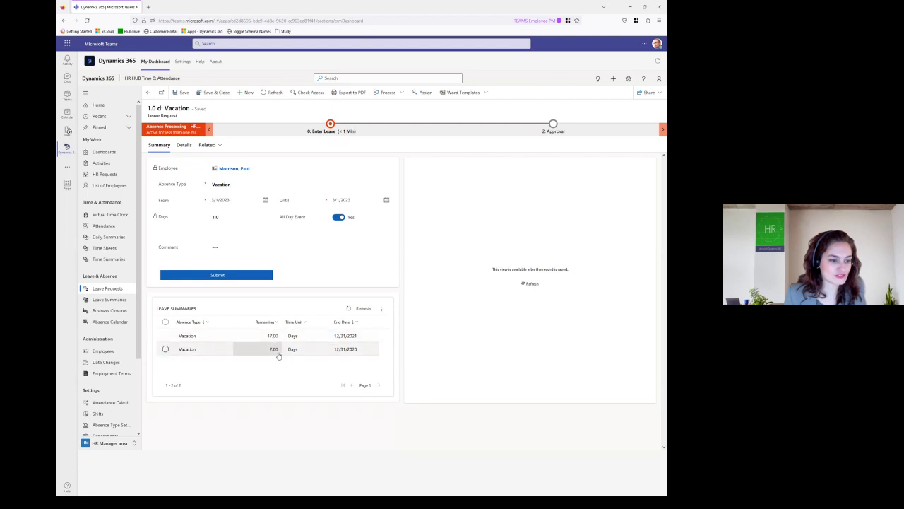
# Load the employee absence calendar beside the saved leave request, then submit the request for approval
pyautogui.click(528, 288)
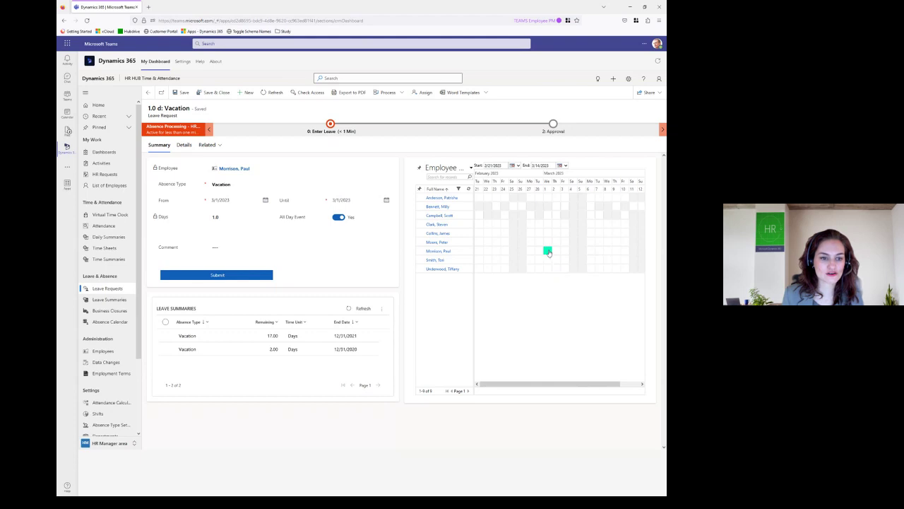
pyautogui.click(450, 200)
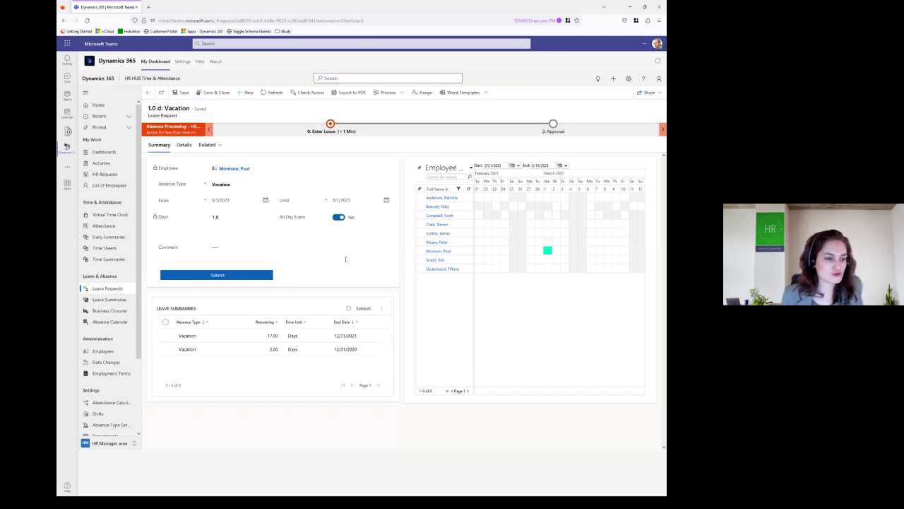
pyautogui.click(258, 276)
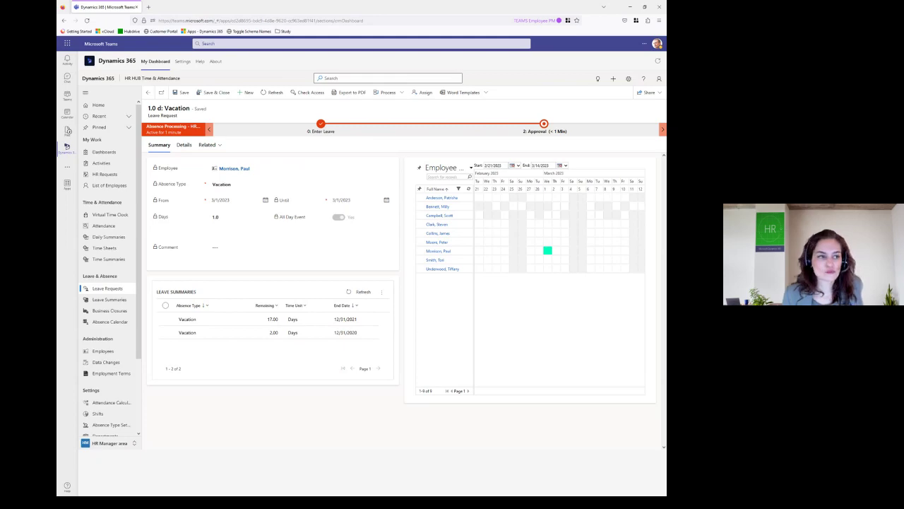
# Switch to the supervisor's Teams window and sort the All Leave Requests list by From date, newer to older
pyautogui.moveTo(404, 55); pyautogui.dragTo(258, 9)
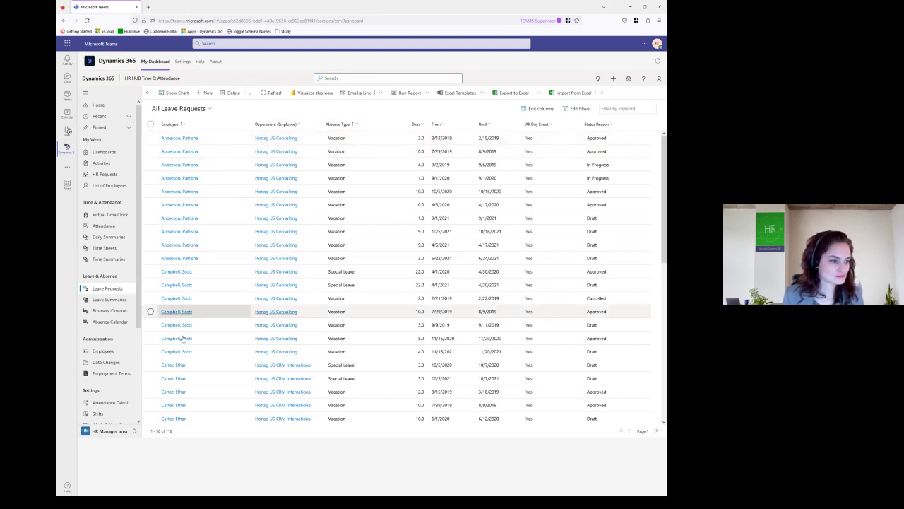
pyautogui.click(126, 287)
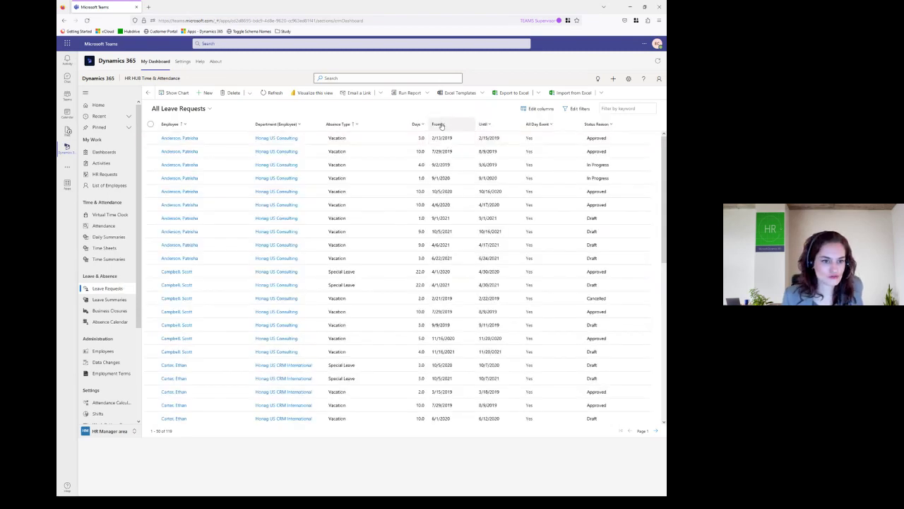
pyautogui.click(442, 126)
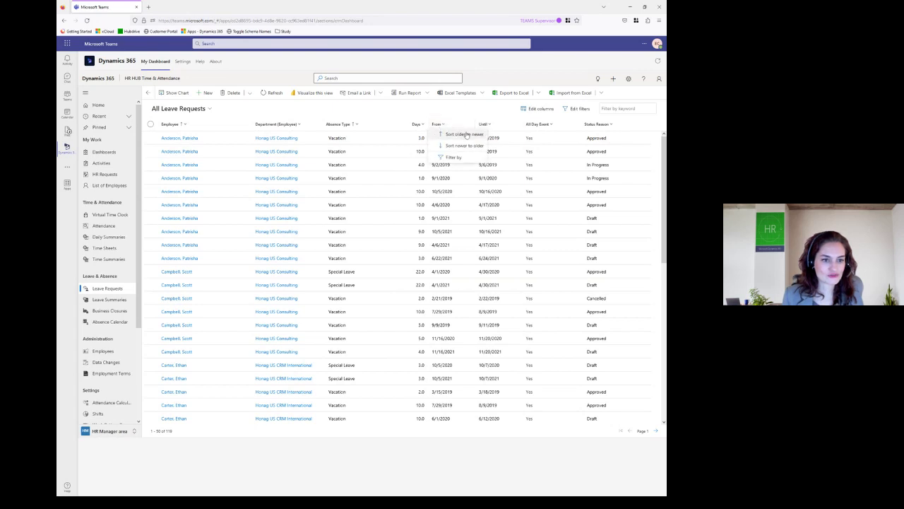
pyautogui.click(465, 146)
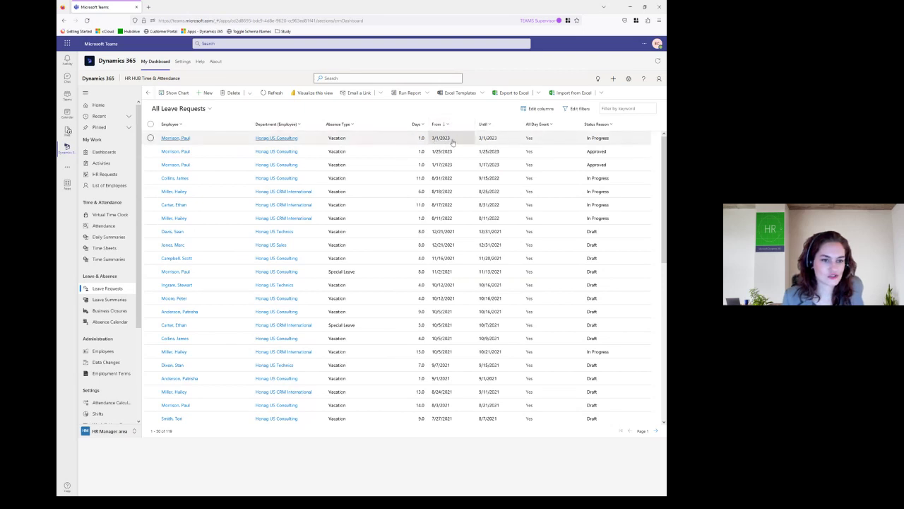
# Open the 3/1/2023 vacation request and submit it with the supervisor decision Approved
pyautogui.click(378, 143)
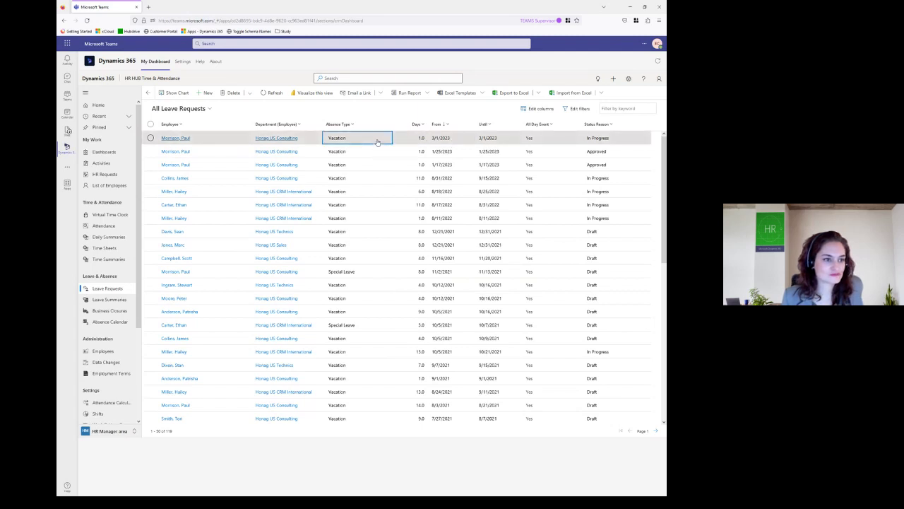
pyautogui.doubleClick(377, 142)
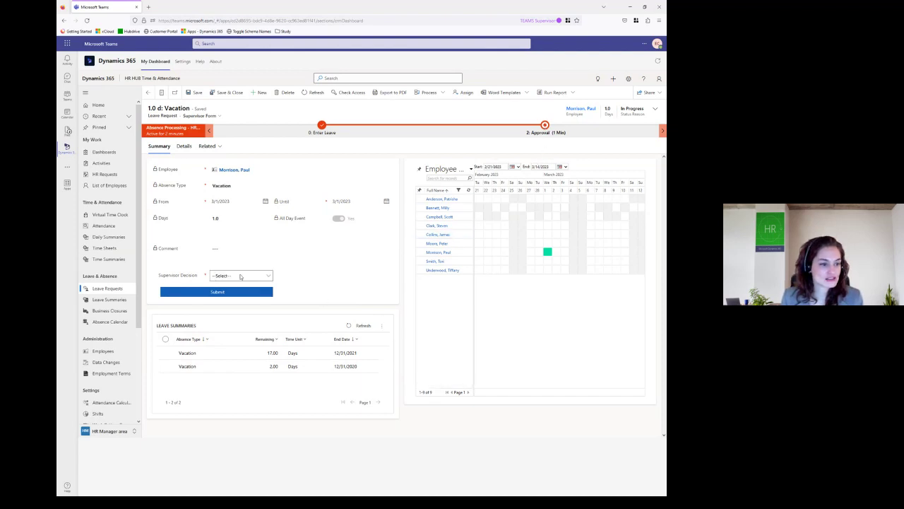
pyautogui.click(240, 276)
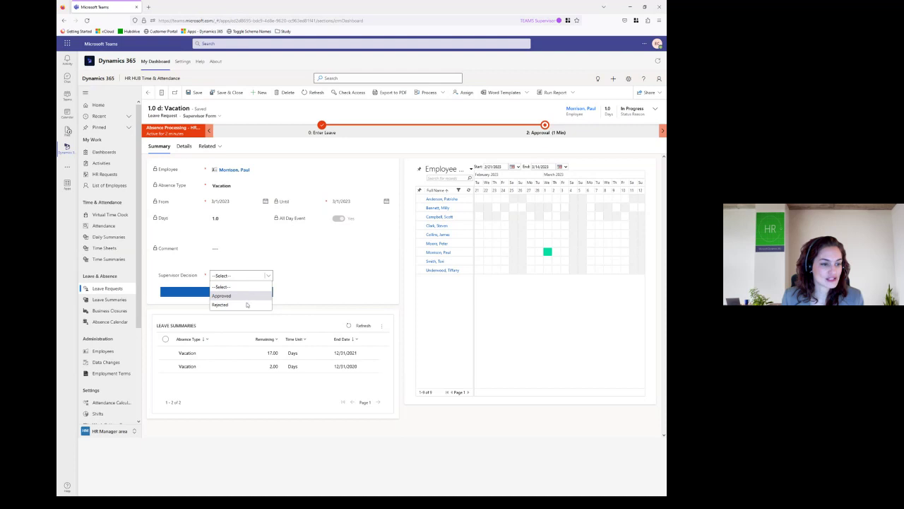
pyautogui.click(250, 296)
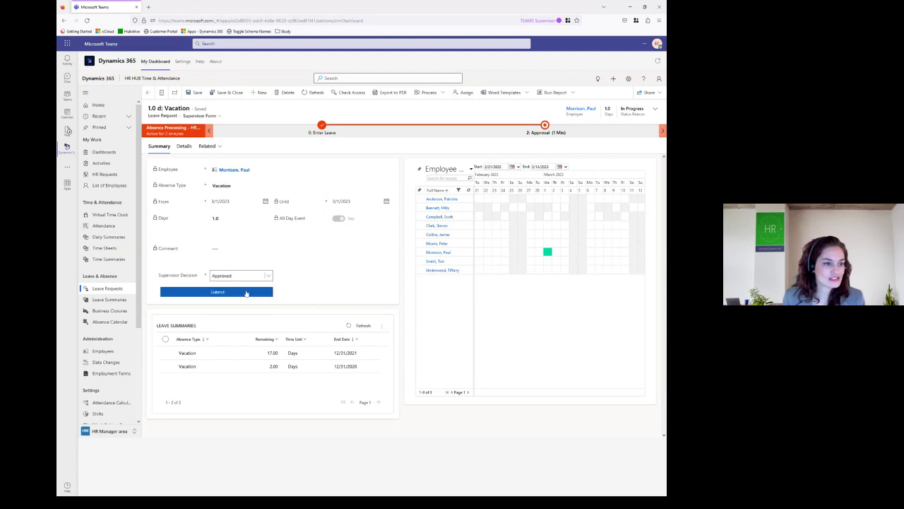
pyautogui.click(246, 294)
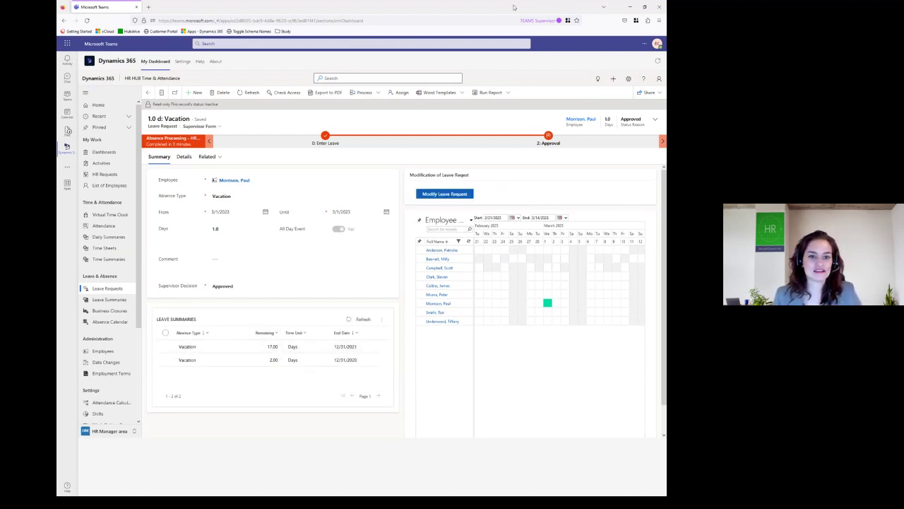
# Minimize the supervisor, employee and time clock browser windows and show the Time & Attendance Module Highlights slide of the presentation
pyautogui.moveTo(515, 8); pyautogui.dragTo(477, 45)
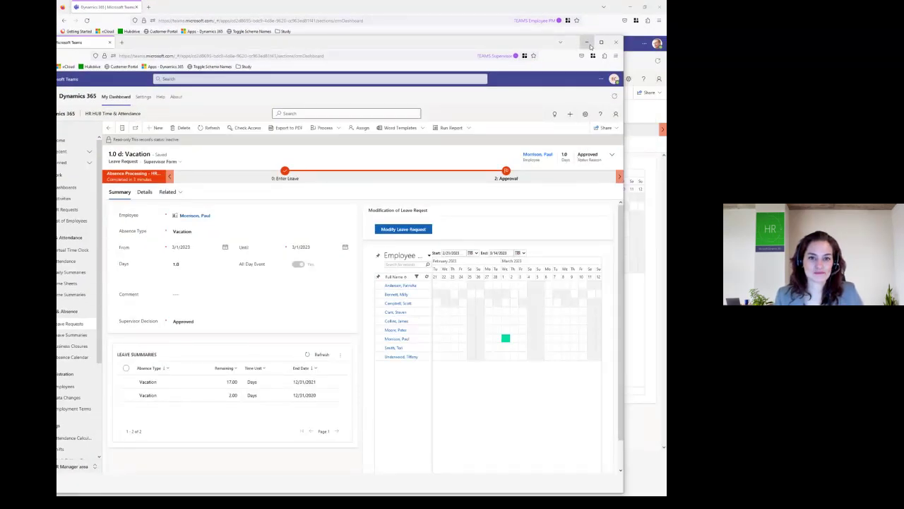
pyautogui.click(590, 45)
pyautogui.click(632, 7)
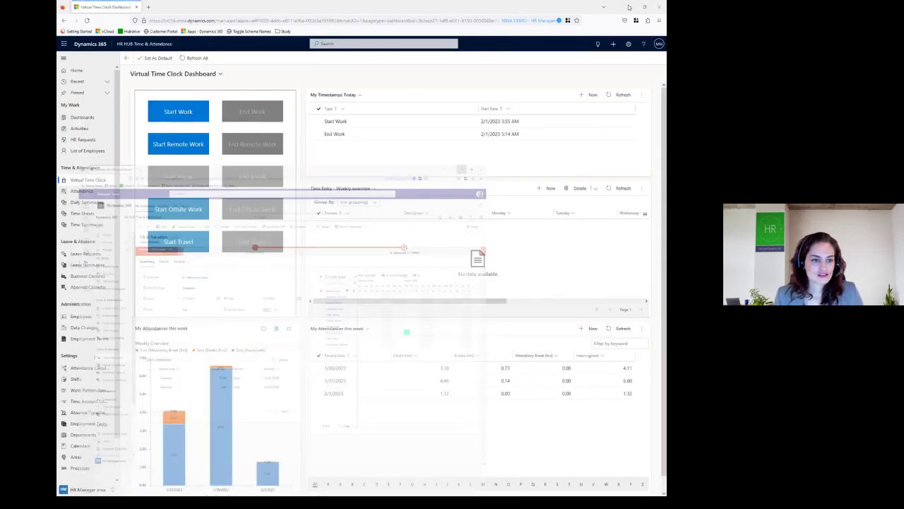
pyautogui.click(631, 6)
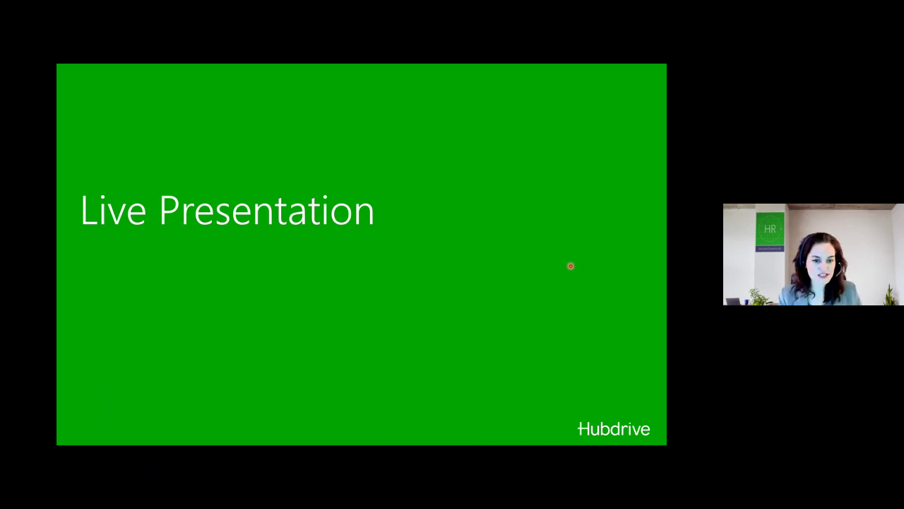
pyautogui.press('Right')
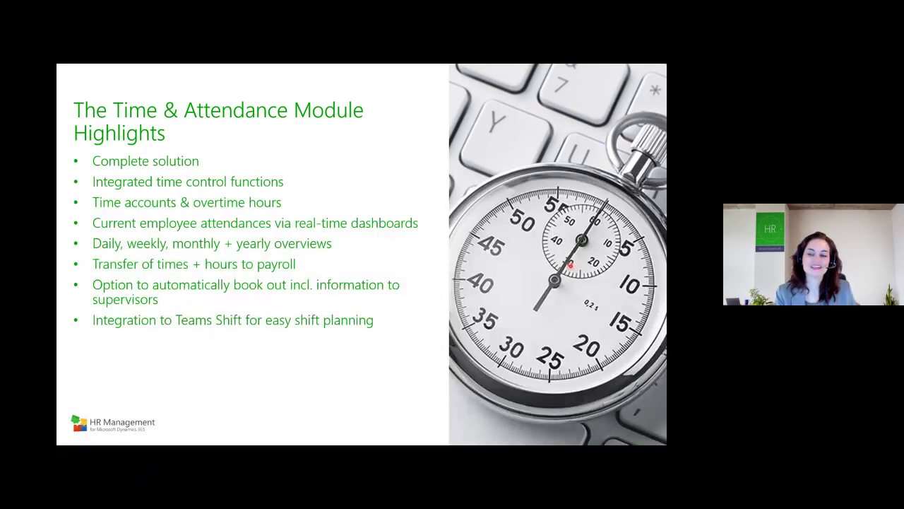